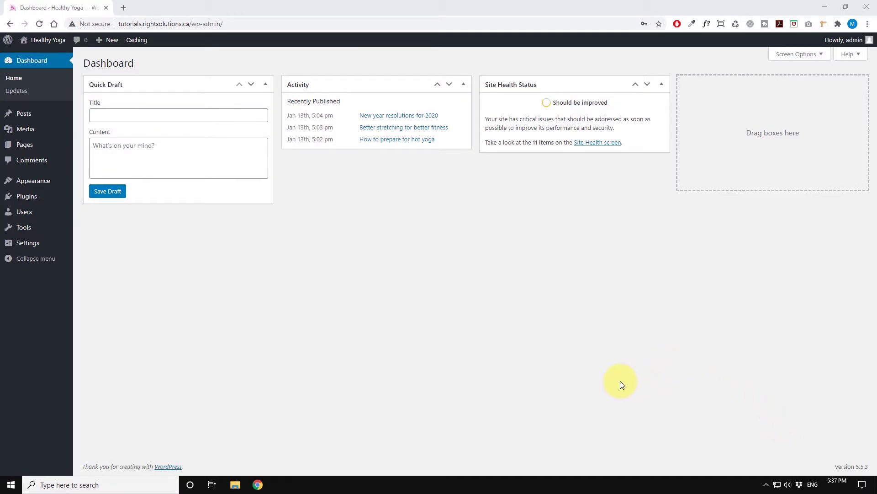
- Search the Add Plugins page for 'wps hide' and check WPS Hide Login's last-updated date
mouse_move(25, 197)
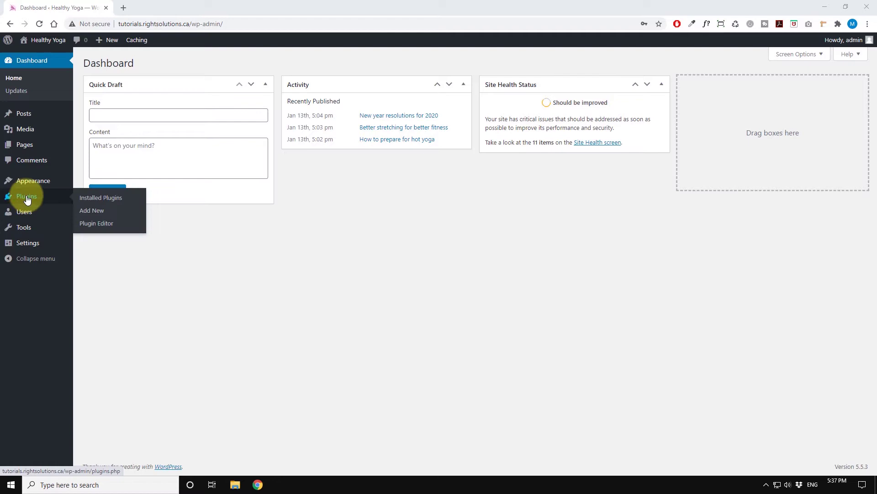
click(93, 211)
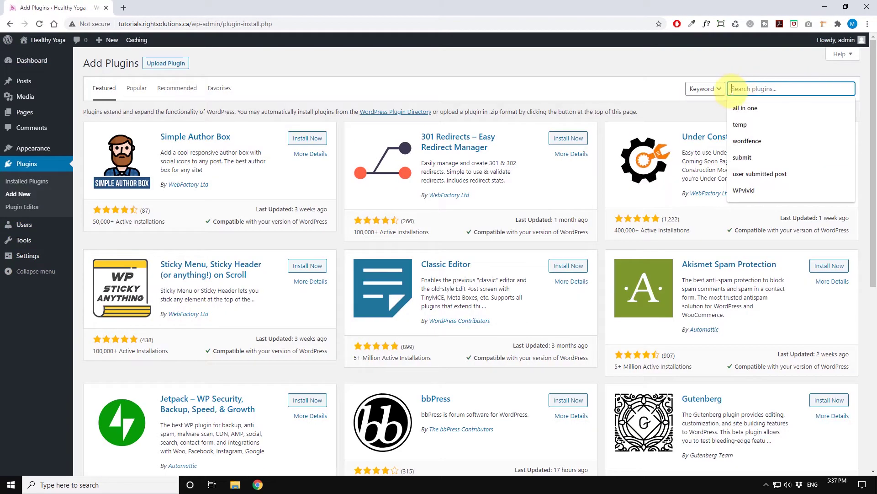
text(ps hide)
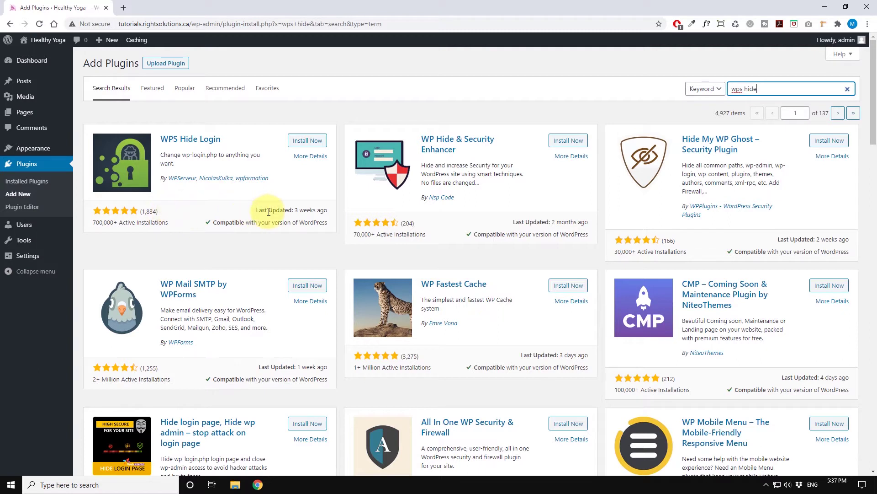
drag(293, 210, 327, 210)
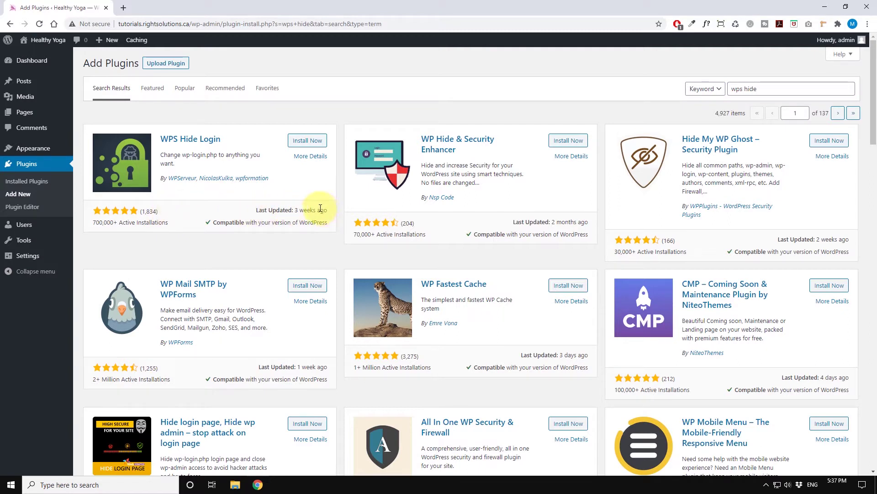
click(319, 201)
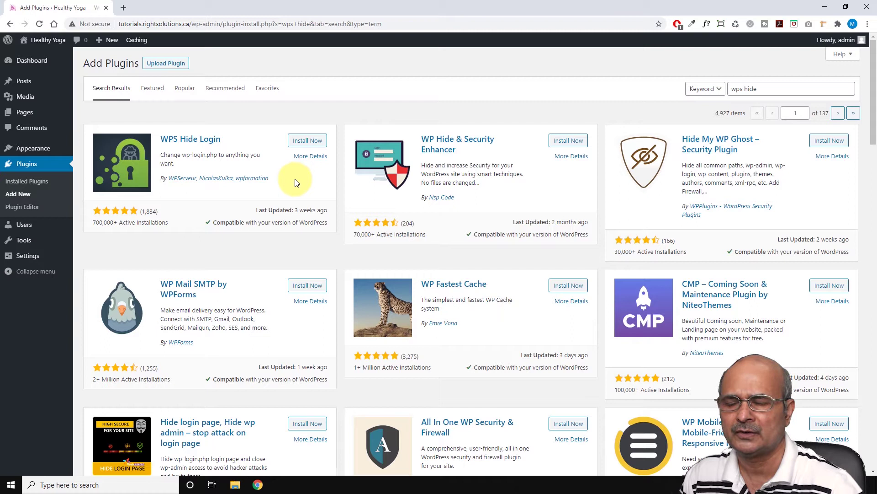
- Install the WPS Hide Login plugin from its search result card and activate it
click(303, 142)
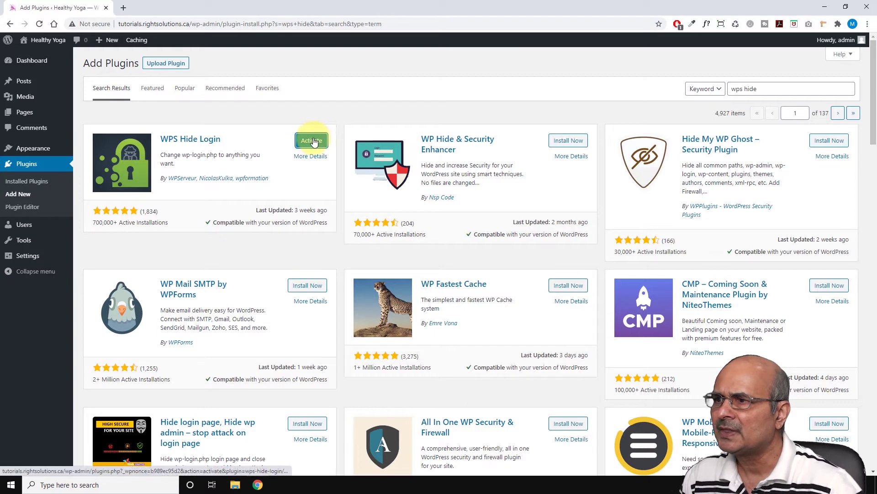
click(309, 144)
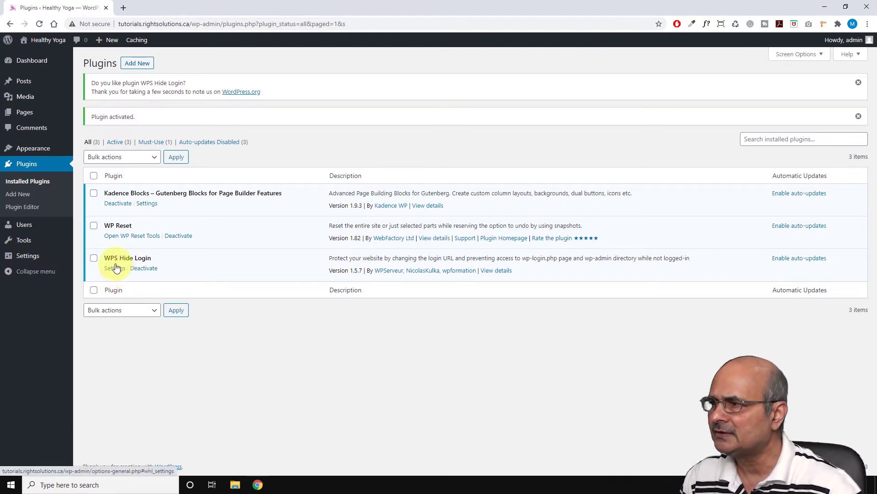
- In WPS Hide Login settings, change Login url from 'login' to 'mypage', keep redirection 404, and save
mouse_move(34, 258)
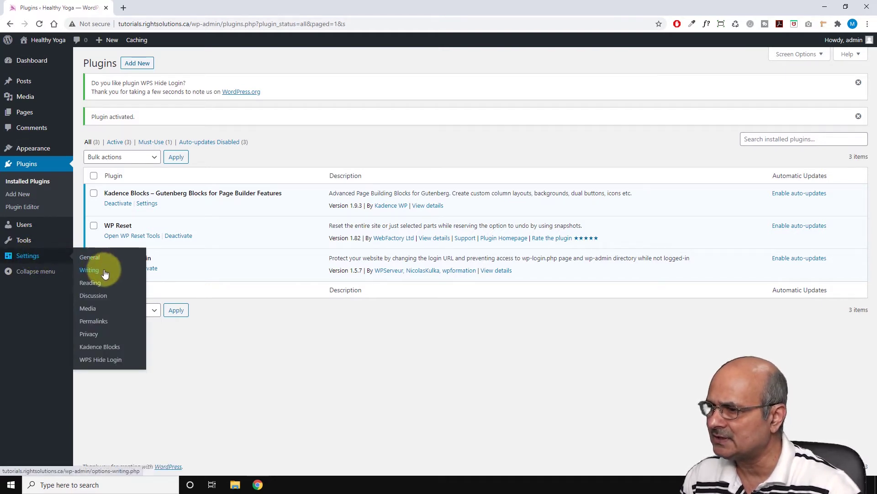
click(94, 363)
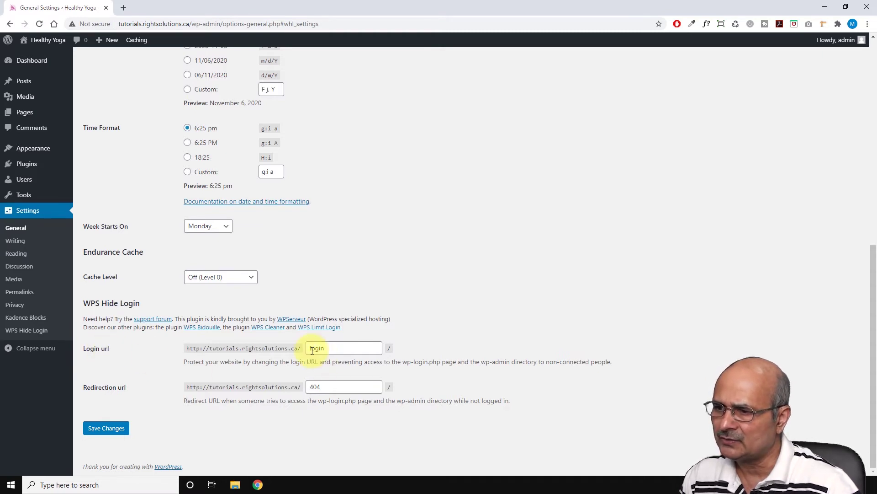
drag(310, 349, 328, 350)
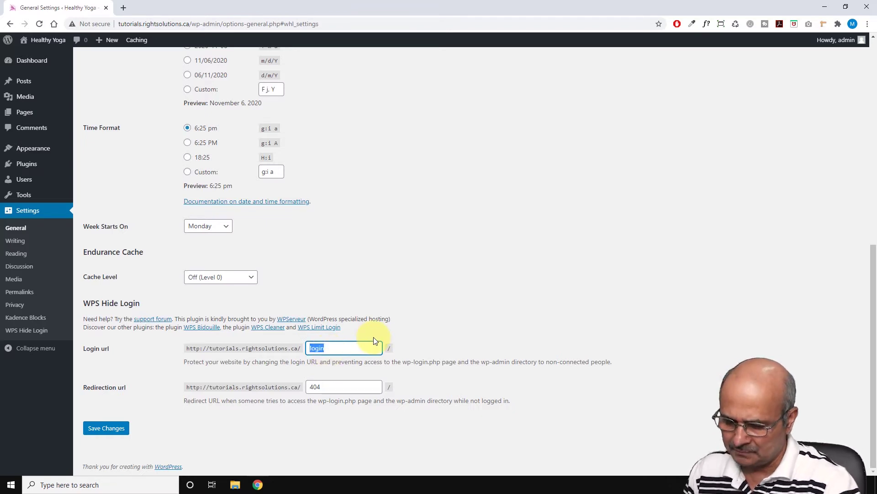
text(mypage)
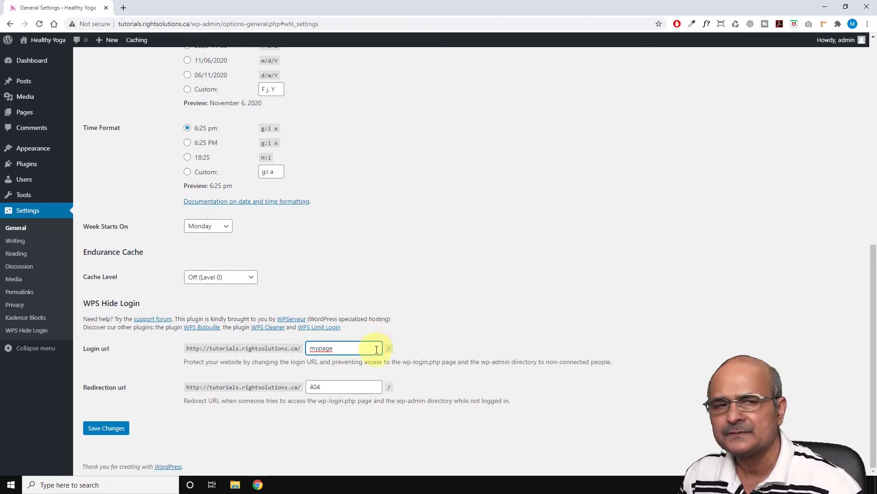
drag(351, 354, 307, 350)
click(354, 354)
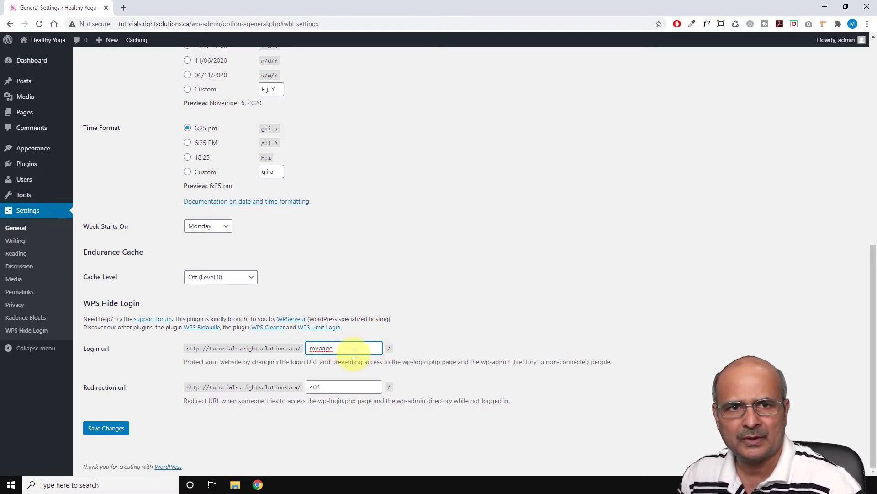
click(332, 387)
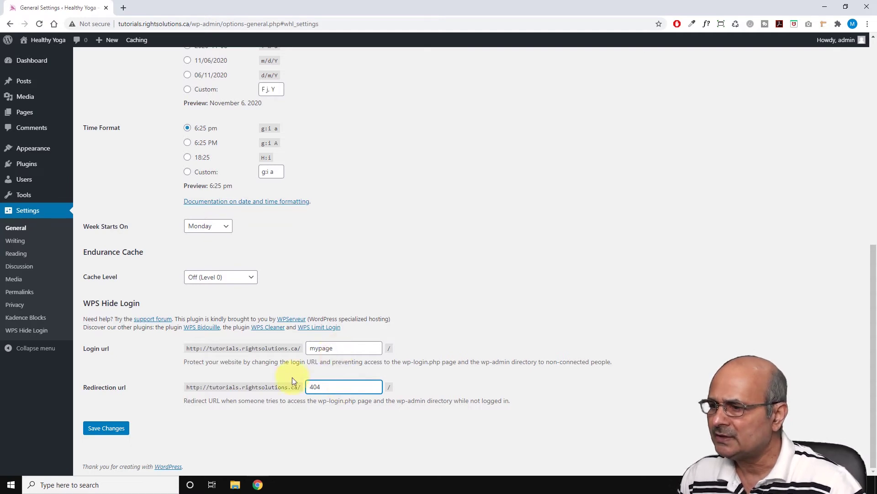
click(110, 430)
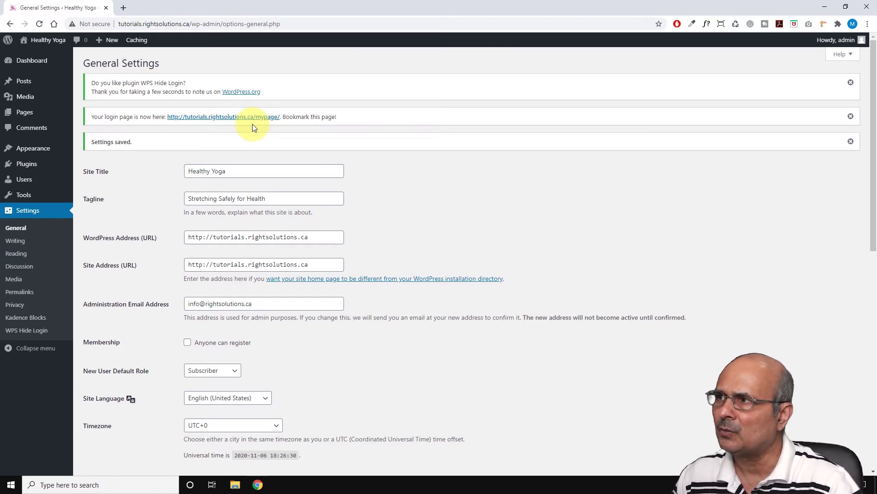
- Open the new 'mypage' login link in another tab and review General Settings
ctrl+click(252, 122)
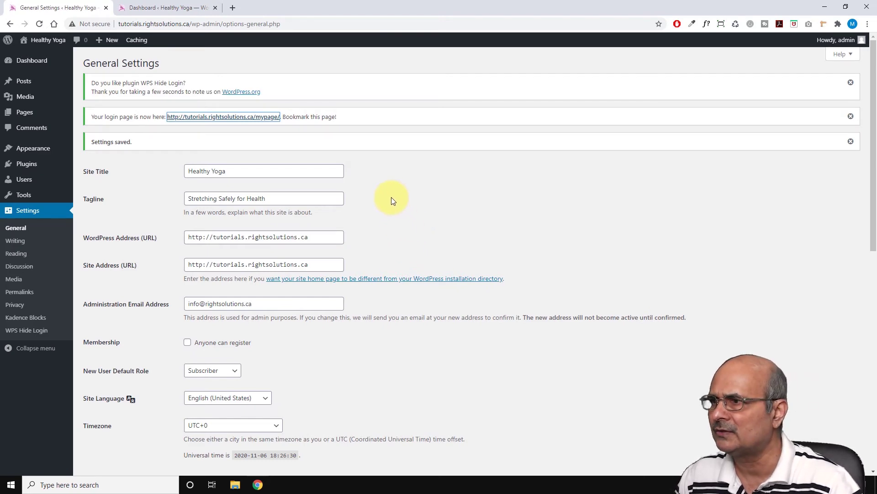
scroll(391, 197, down, 10)
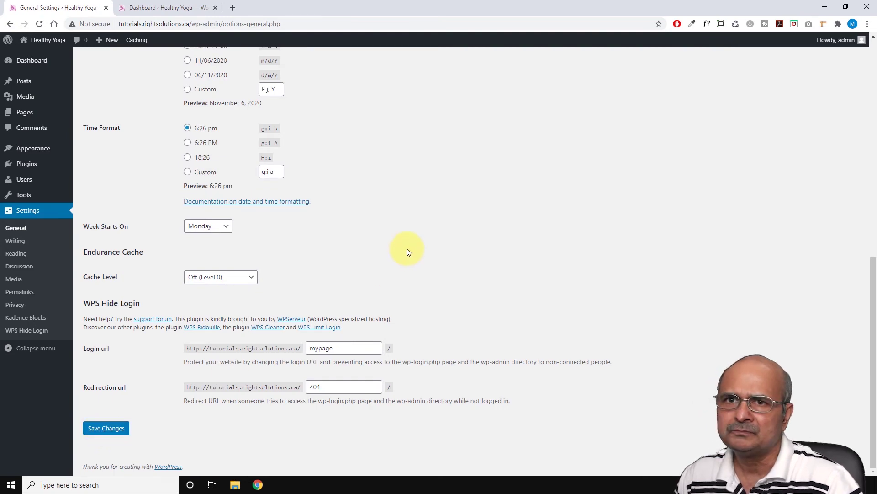
scroll(407, 248, up, 3)
scroll(681, 138, up, 1)
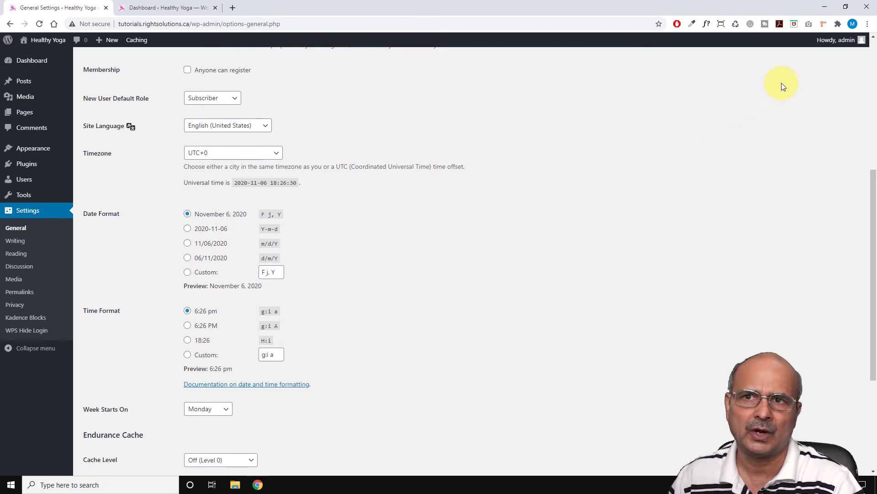
mouse_move(836, 43)
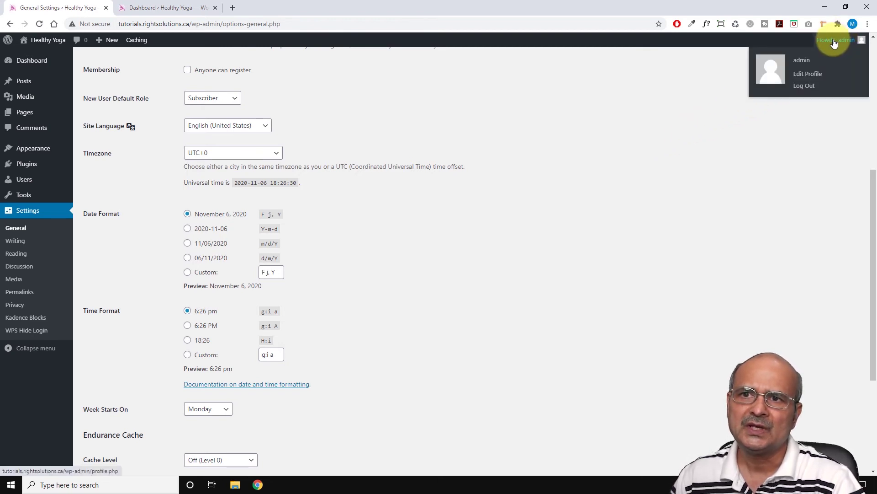
- Log out and visit /wp-admin to confirm it now shows a 404 page
click(805, 89)
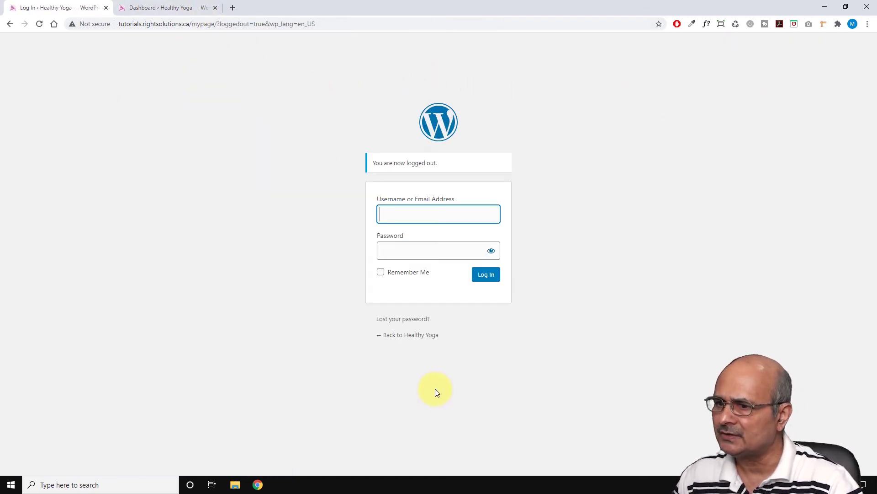
click(398, 335)
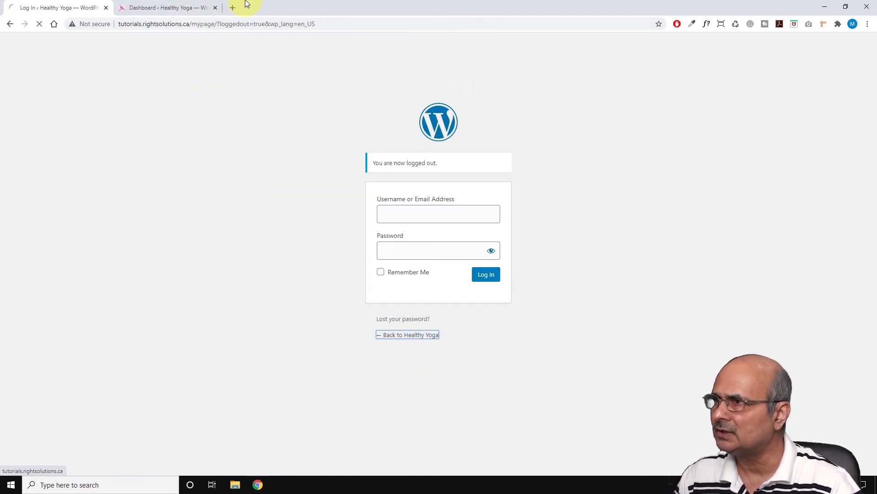
click(215, 8)
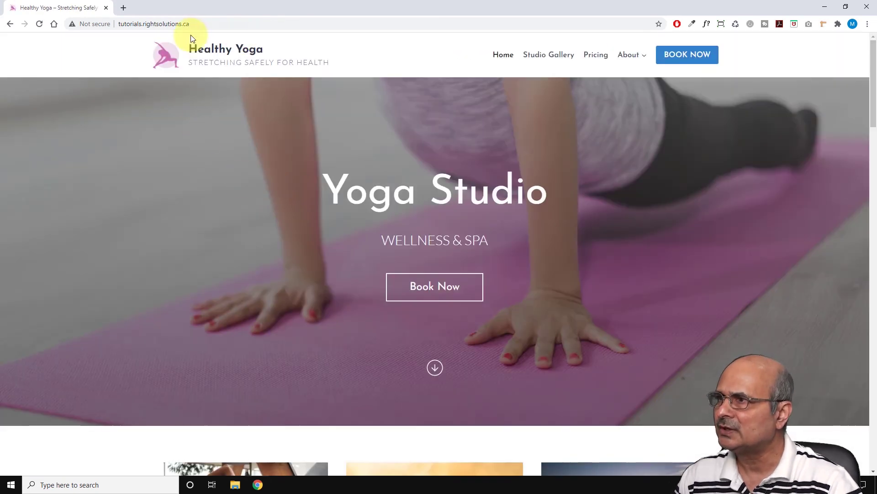
click(199, 25)
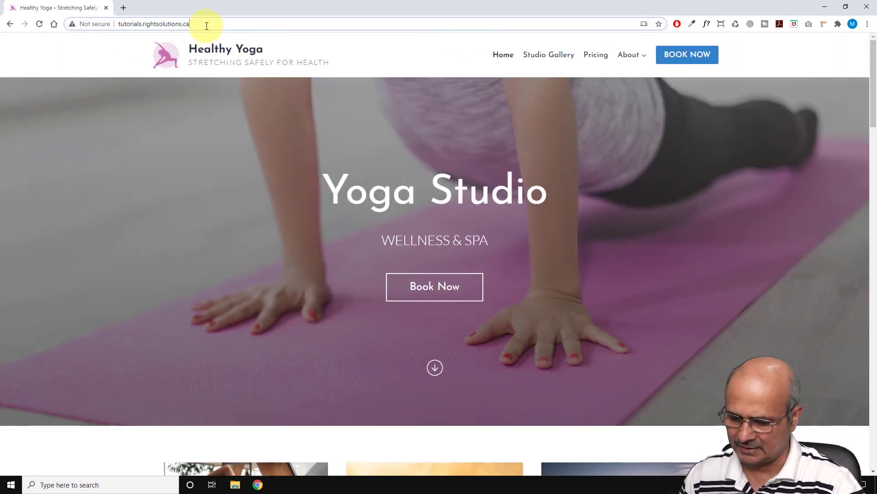
text(/wp-)
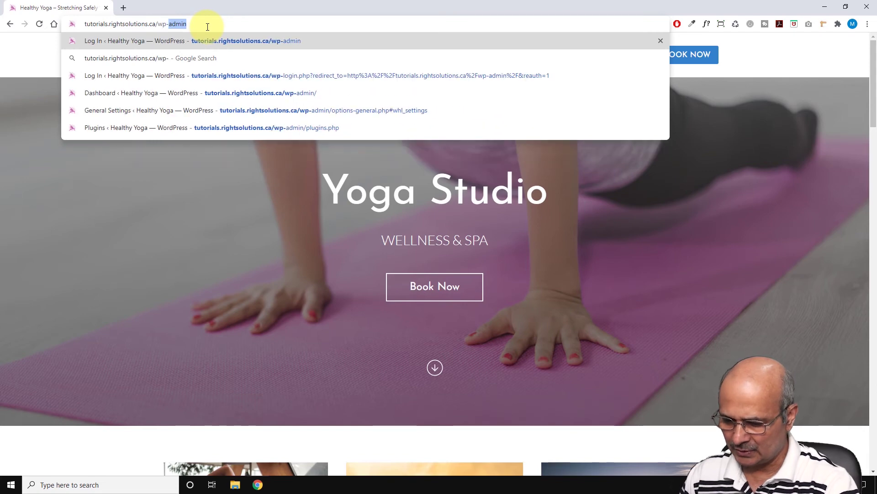
text(admin)
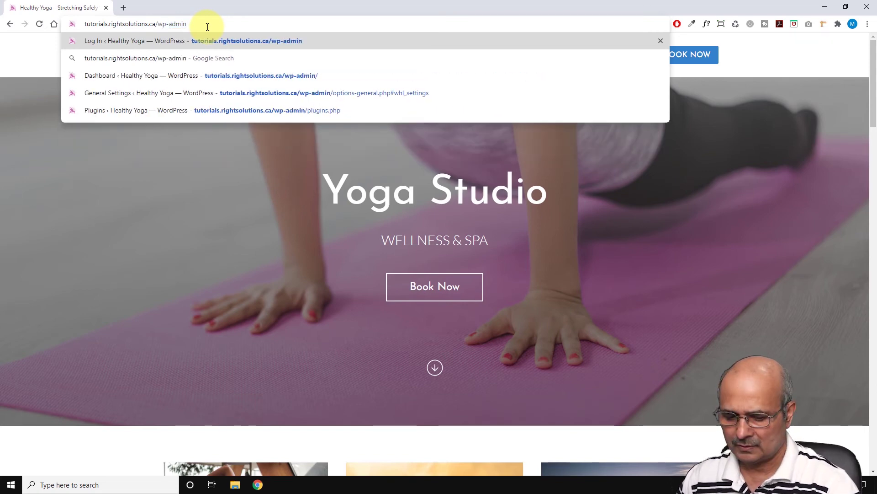
key(Return)
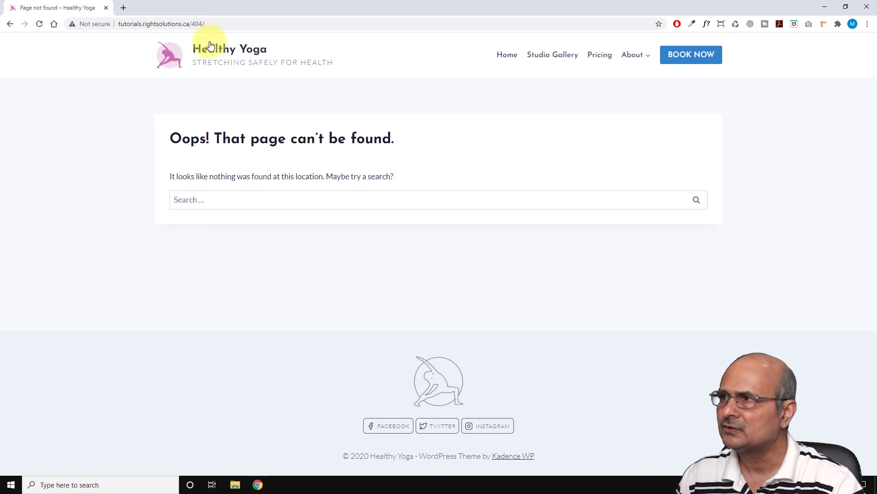
- Replace '404/' in the address with 'mypage' to load the custom login page
click(197, 24)
click(191, 23)
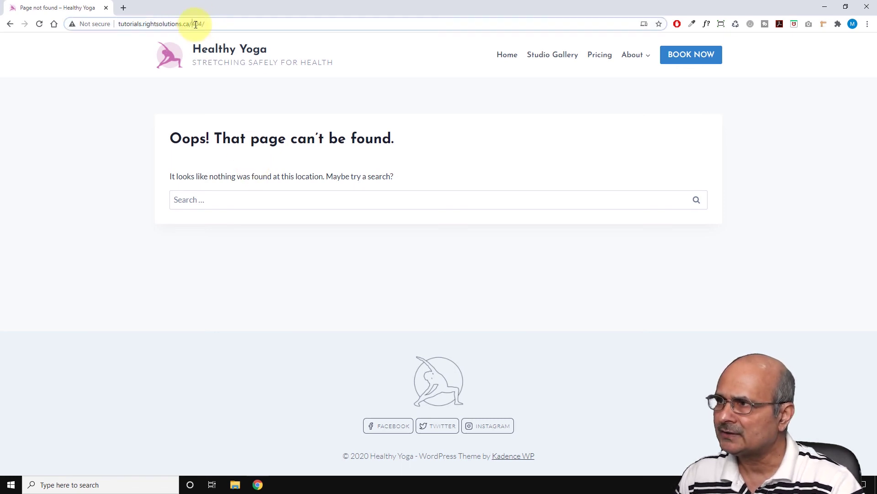
drag(191, 24, 241, 24)
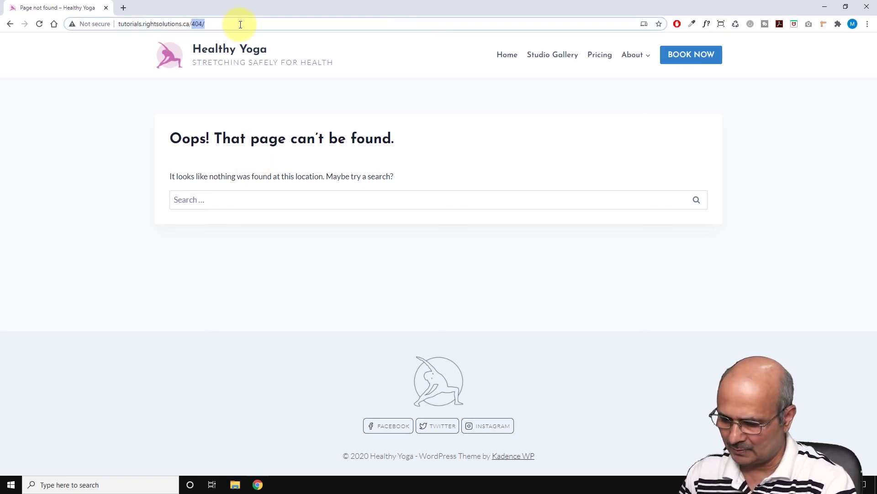
text(mypage)
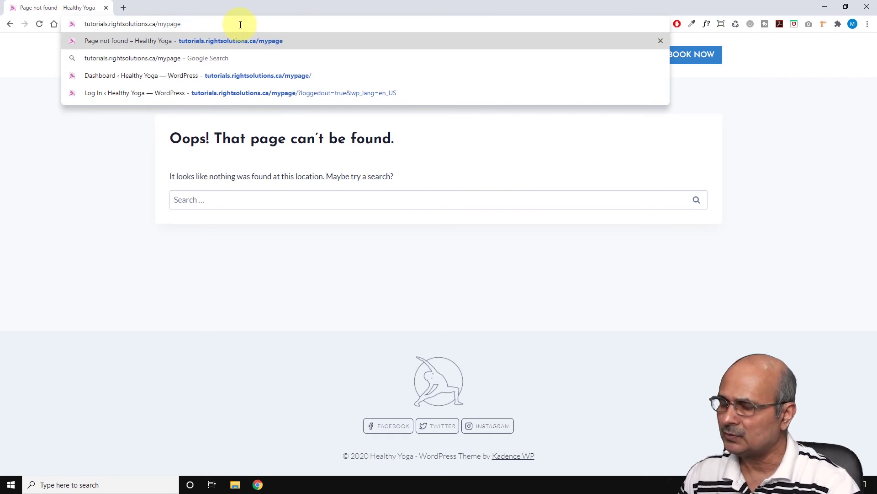
key(Return)
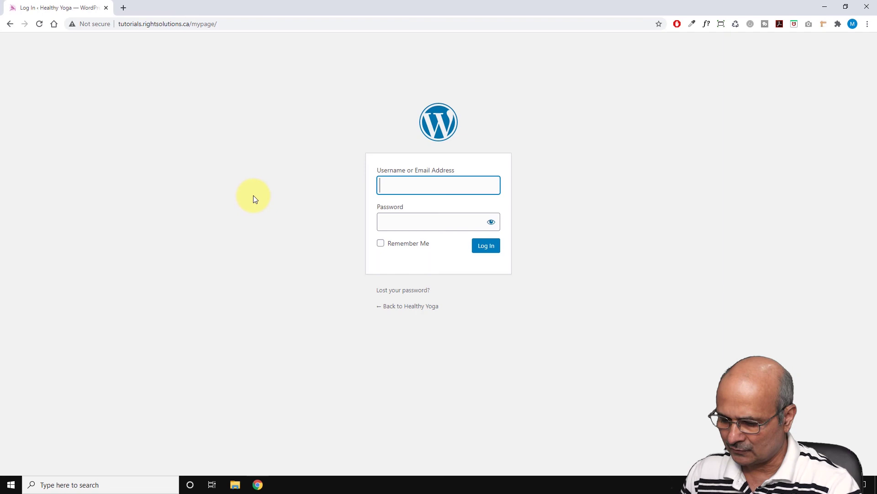
- Sign in on the /mypage login form with the admin username and account password
text(admin)
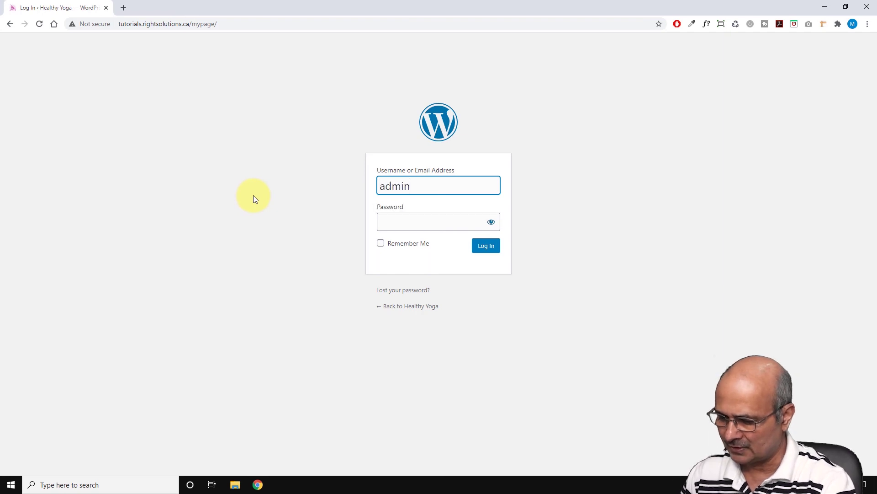
key(Tab)
text(••••••••••)
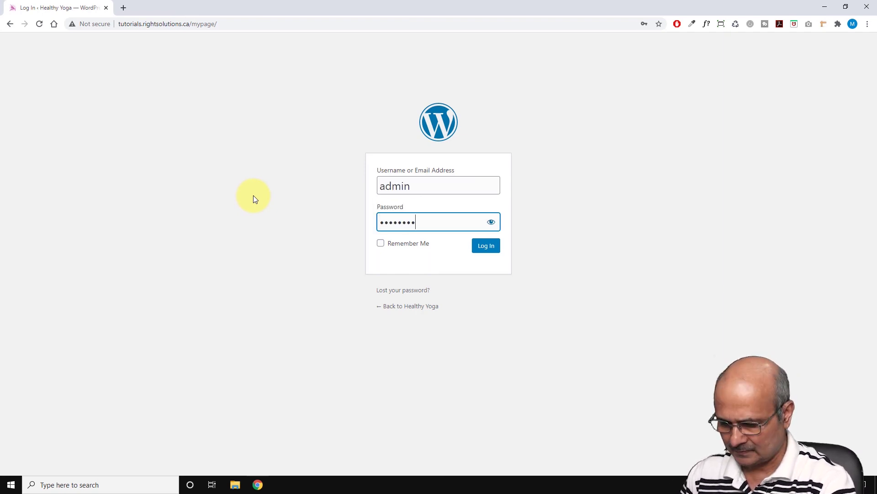
text(••)
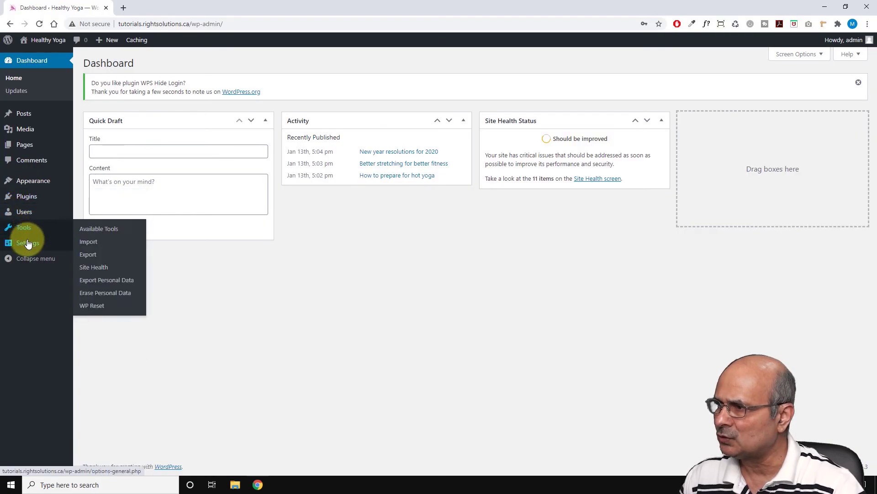
- Open Settings > Permalinks and confirm Post name is the selected link structure
mouse_move(40, 243)
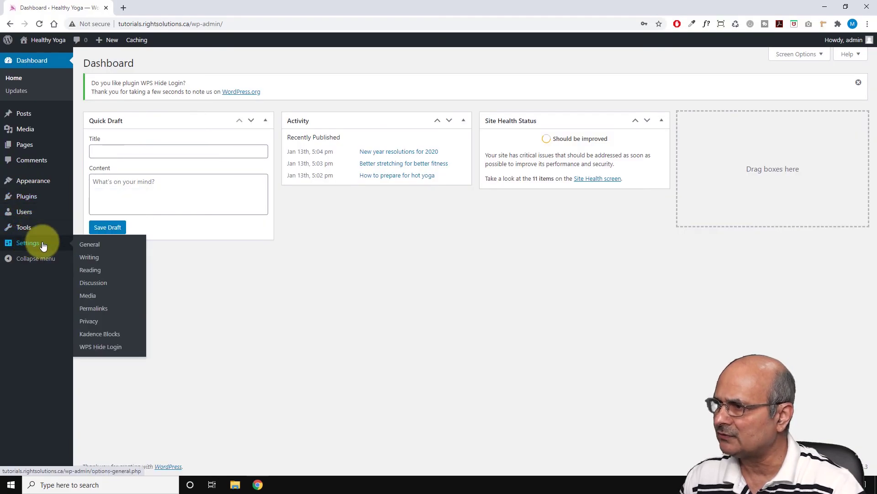
click(93, 309)
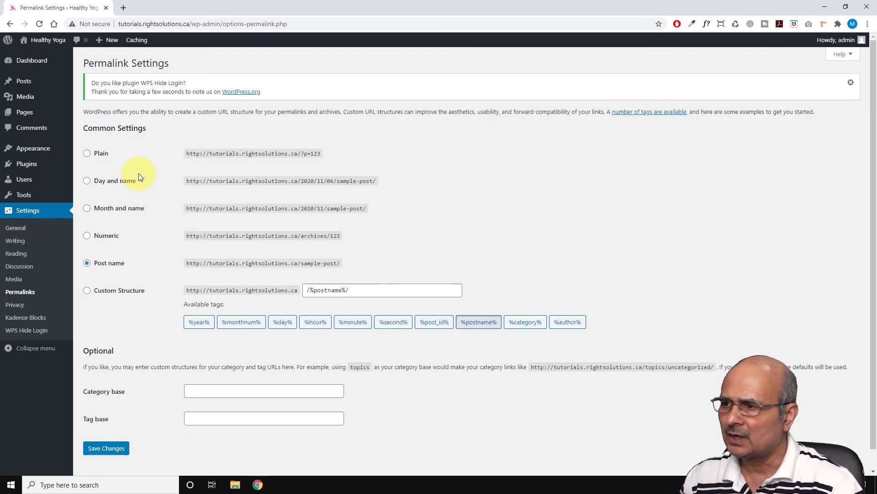
scroll(121, 229, down, 1)
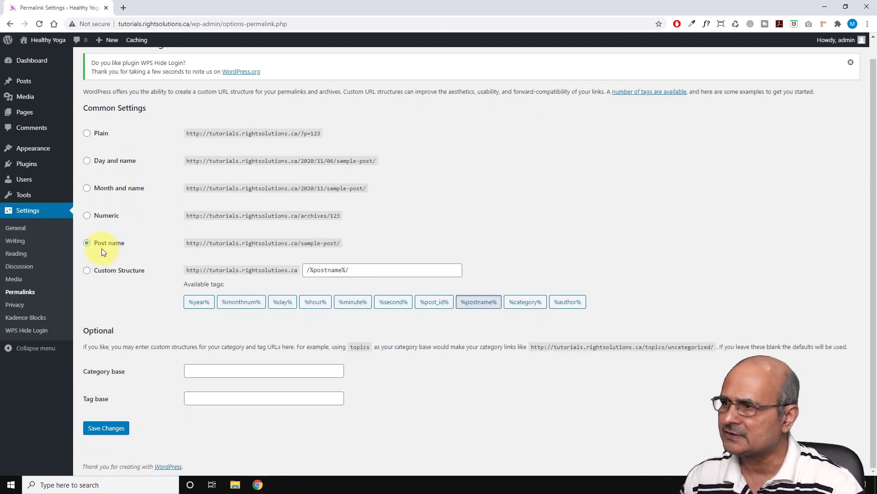